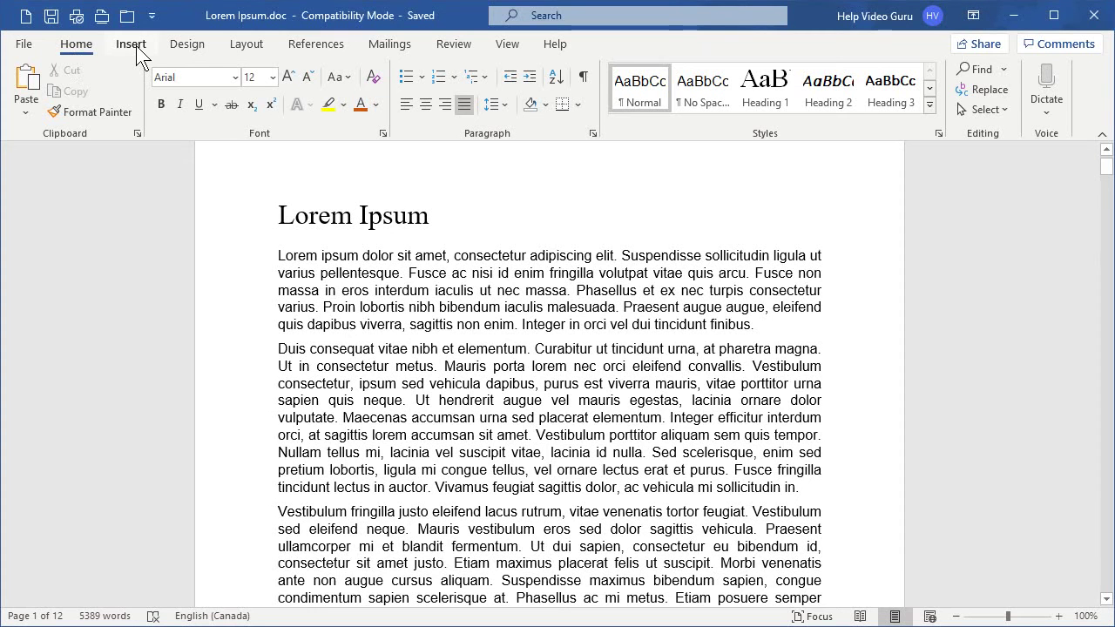
- Show the Insert ribbon commands for Lorem Ipsum.doc
left_click(133, 50)
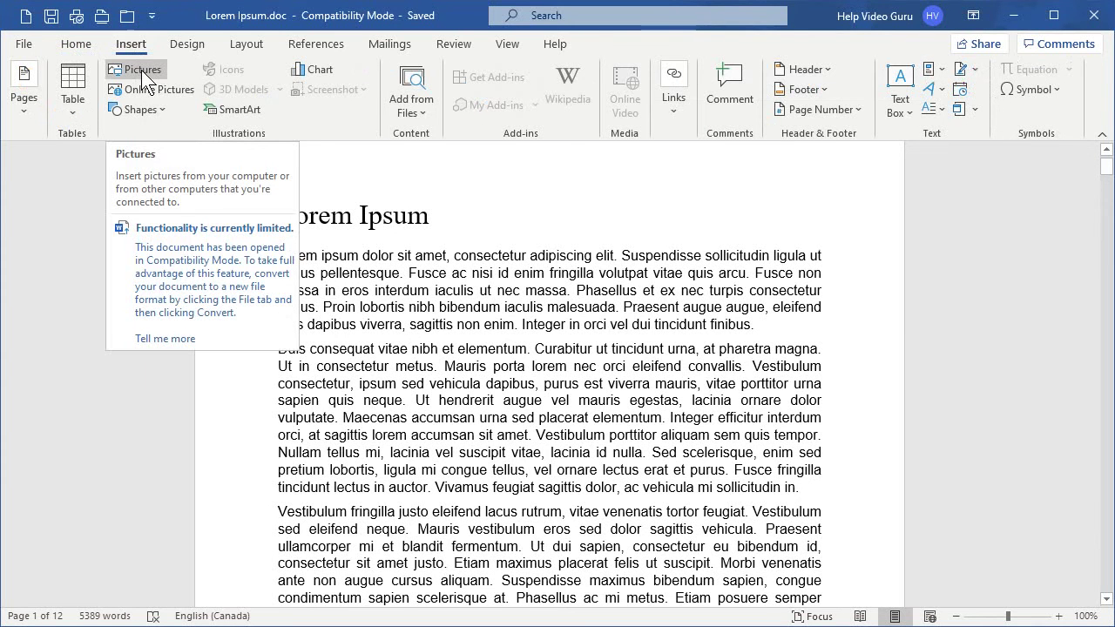
- Pick smile.png from the Images folder as the picture to insert
left_click(141, 69)
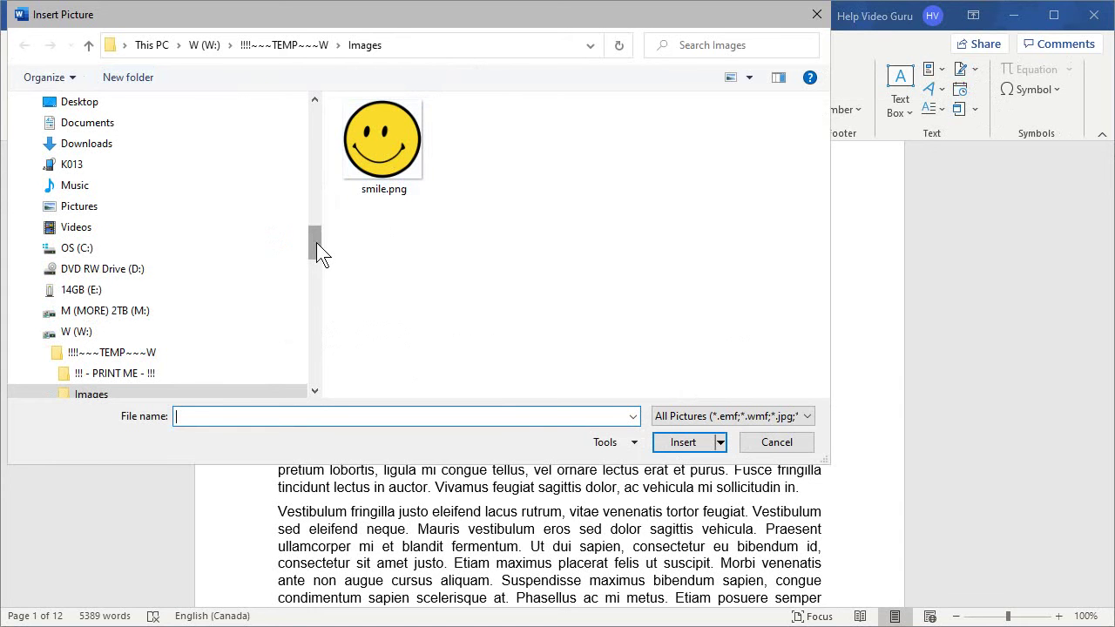
mouse_move(317, 252)
left_mouse_down()
mouse_move(319, 150)
mouse_move(304, 282)
mouse_move(320, 174)
mouse_move(317, 145)
mouse_move(314, 204)
mouse_move(314, 122)
mouse_move(312, 233)
mouse_move(297, 277)
mouse_move(321, 271)
mouse_move(315, 261)
left_mouse_up()
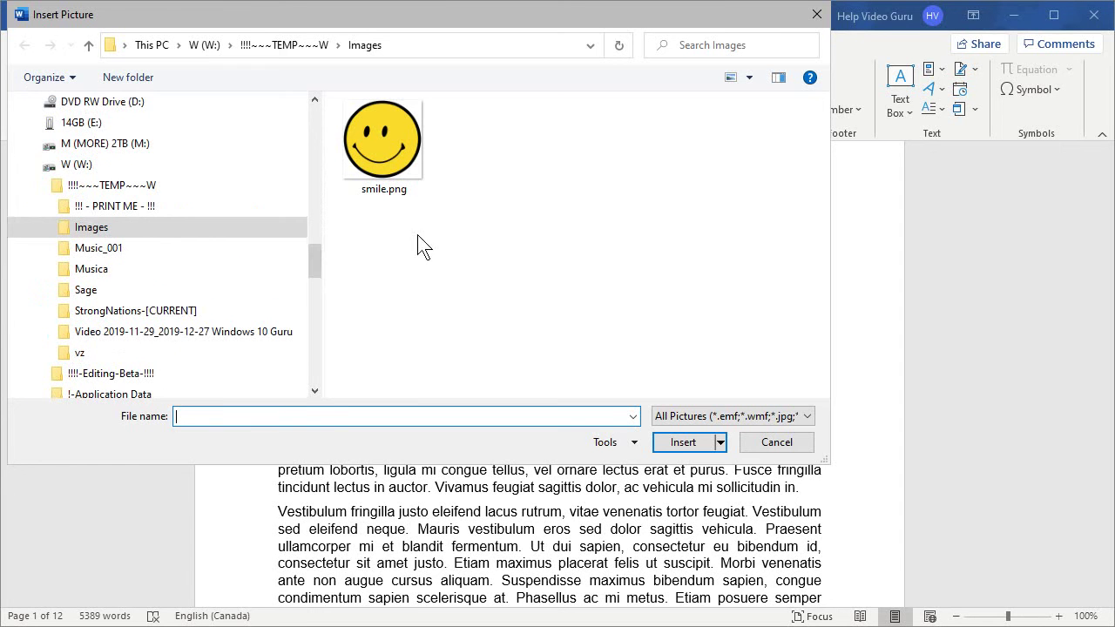
left_click(394, 139)
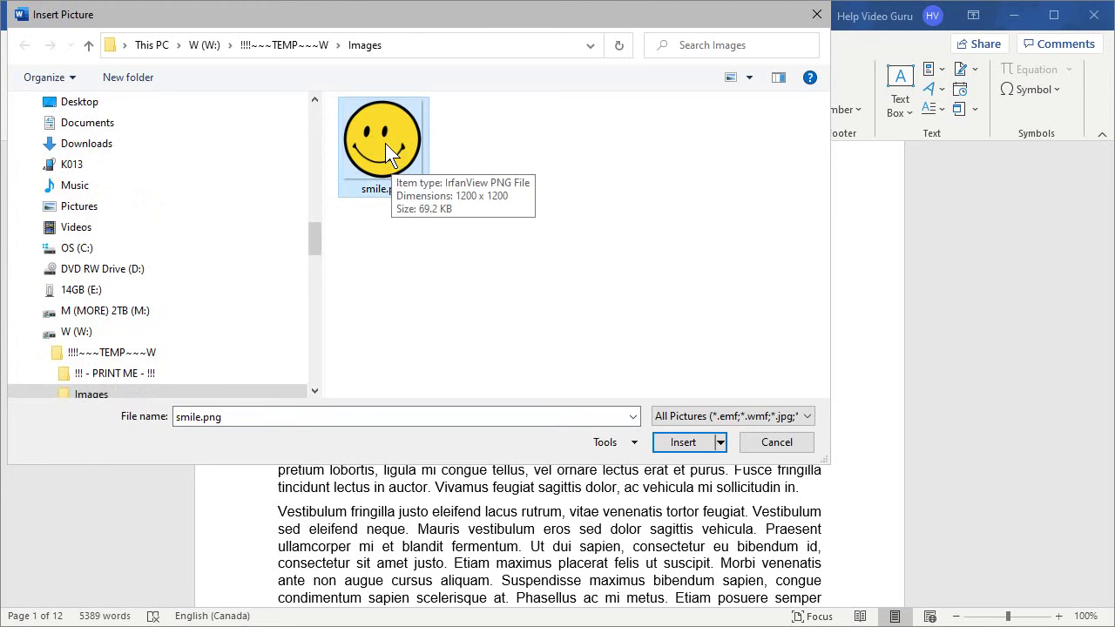
- Insert smile.png below the Lorem Ipsum heading and inspect the 6.5-inch picture
left_click(691, 447)
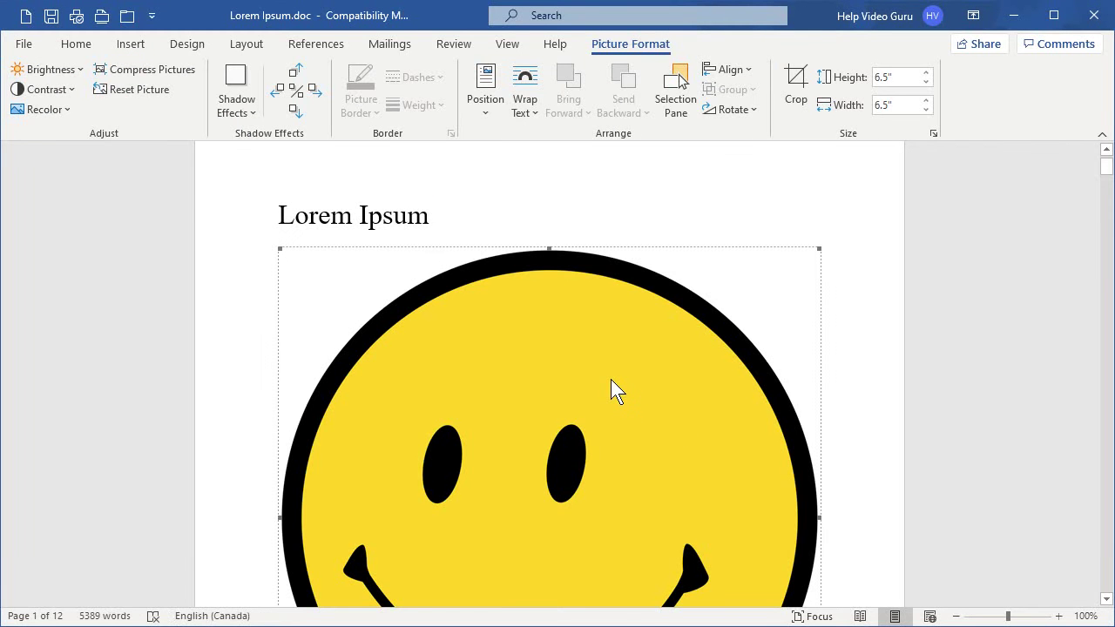
scroll(507, 357, "down", 8)
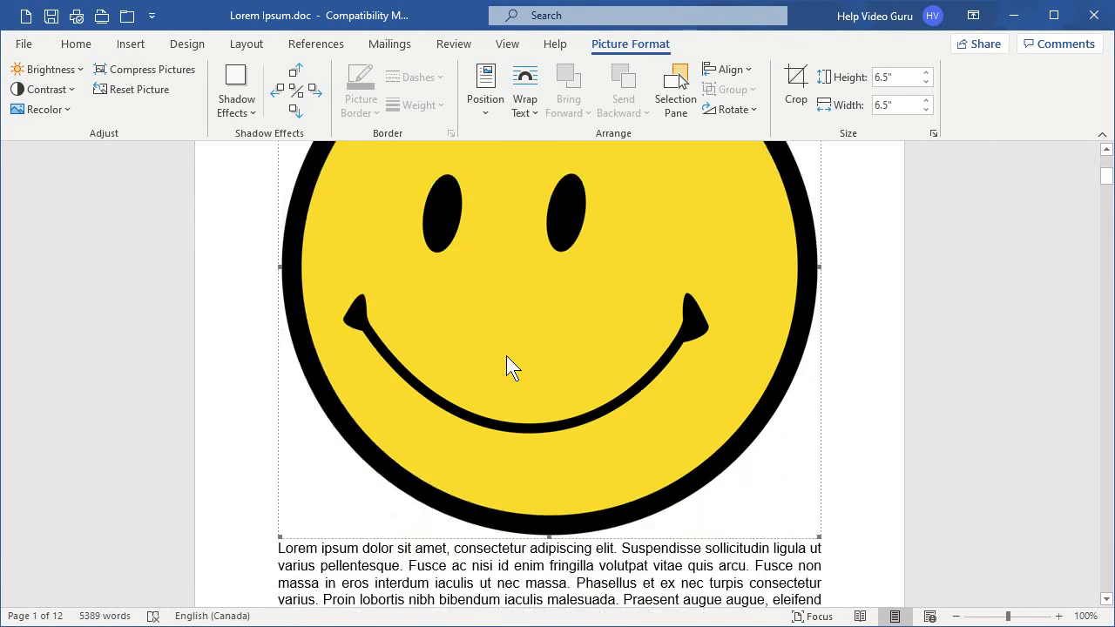
scroll(507, 357, "up", 4)
scroll(508, 357, "up", 3)
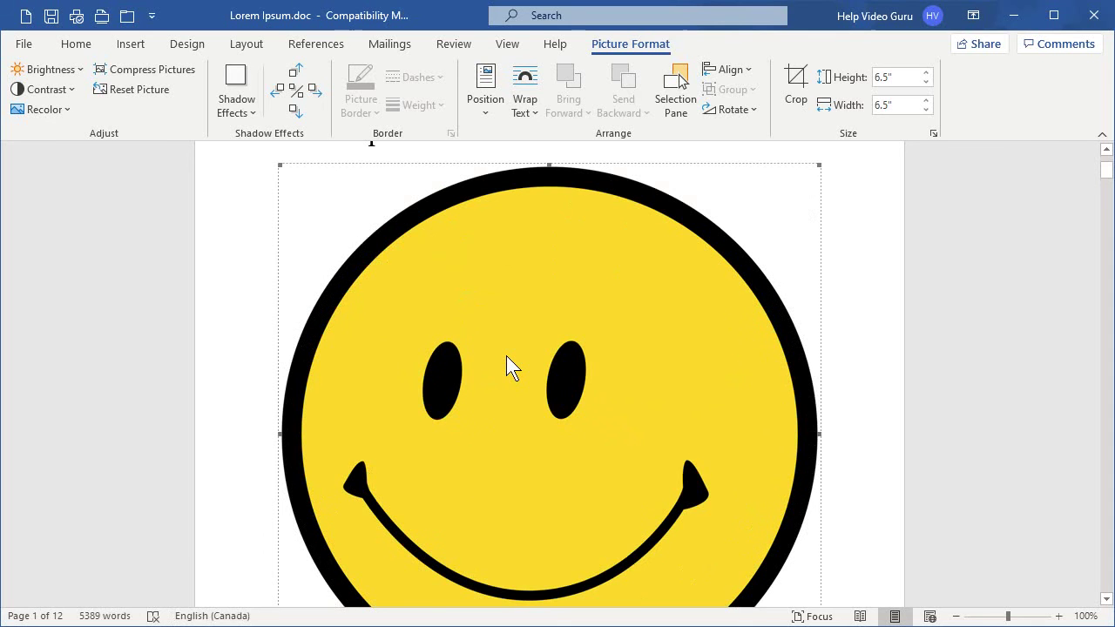
scroll(506, 366, "up", 1)
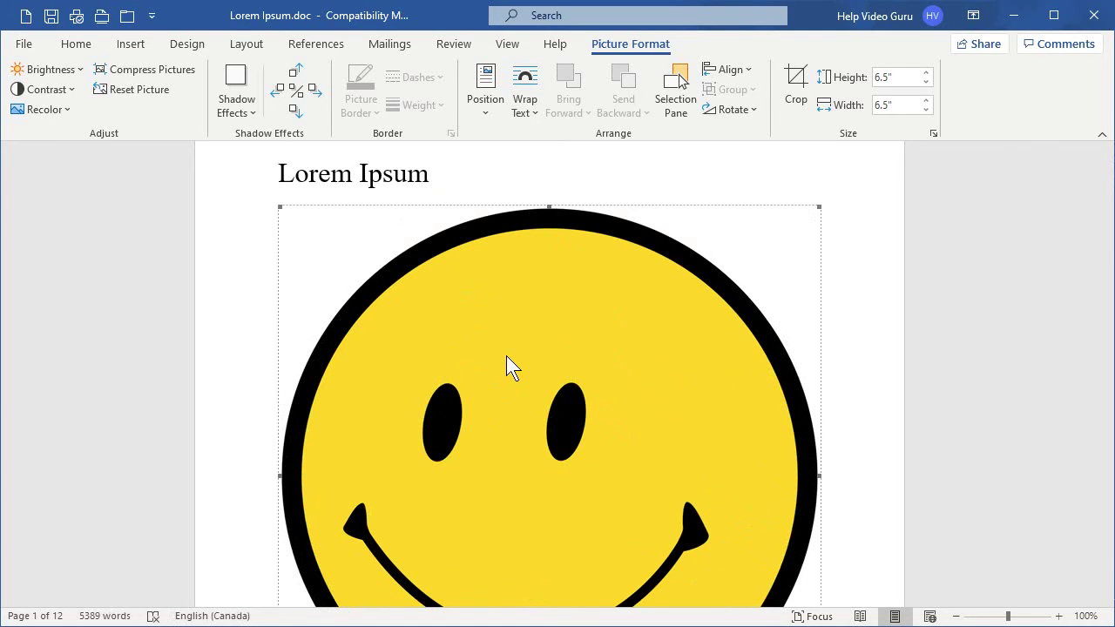
scroll(506, 364, "down", 3)
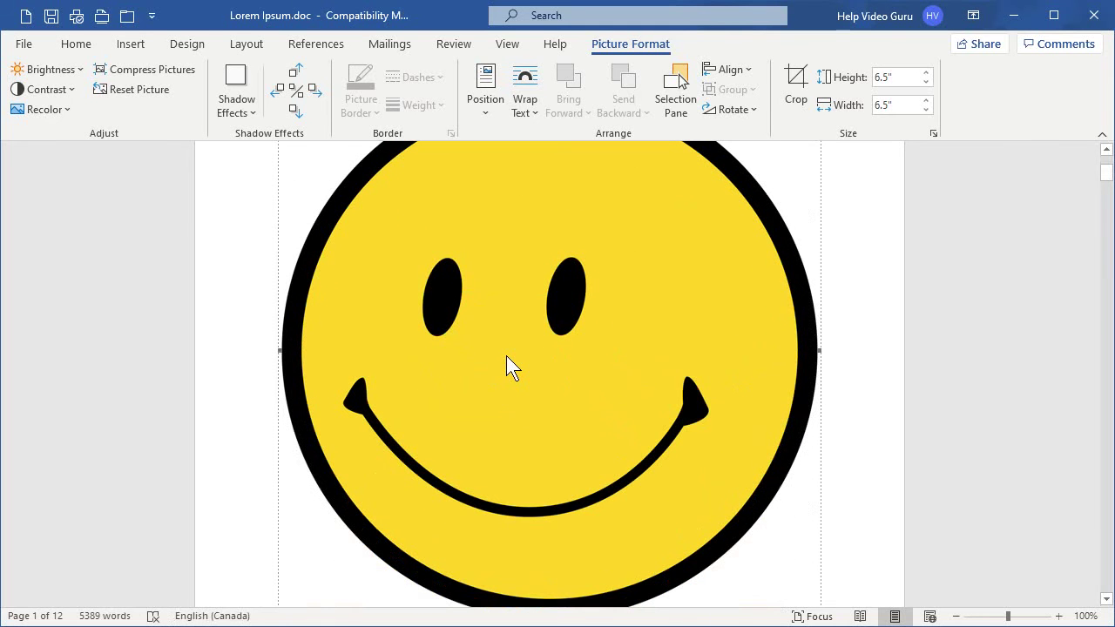
scroll(507, 357, "up", 3)
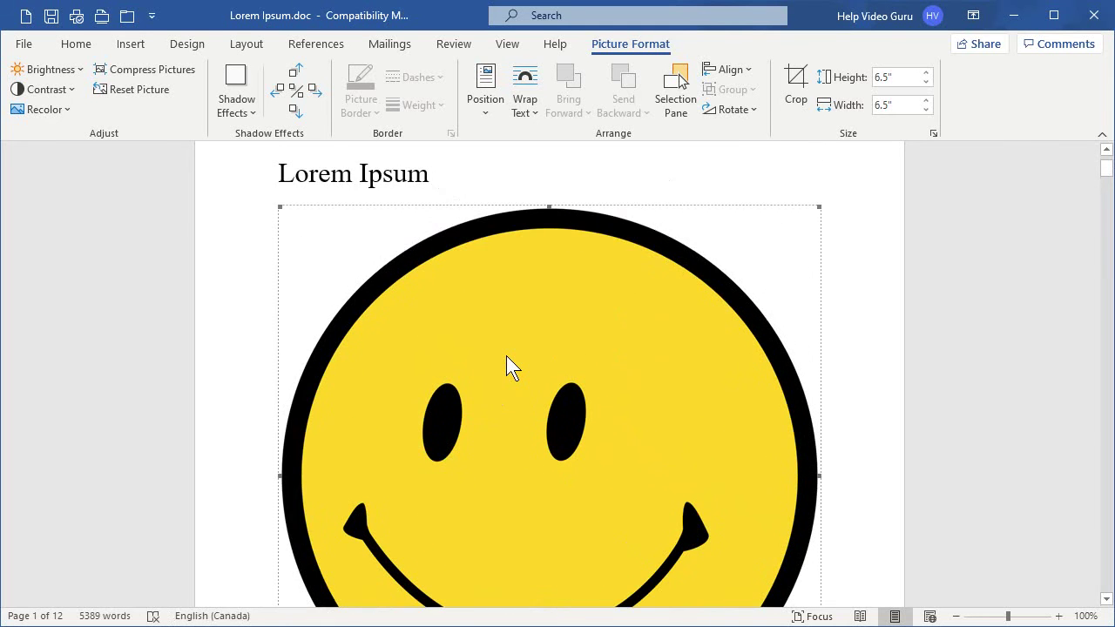
scroll(506, 357, "down", 5)
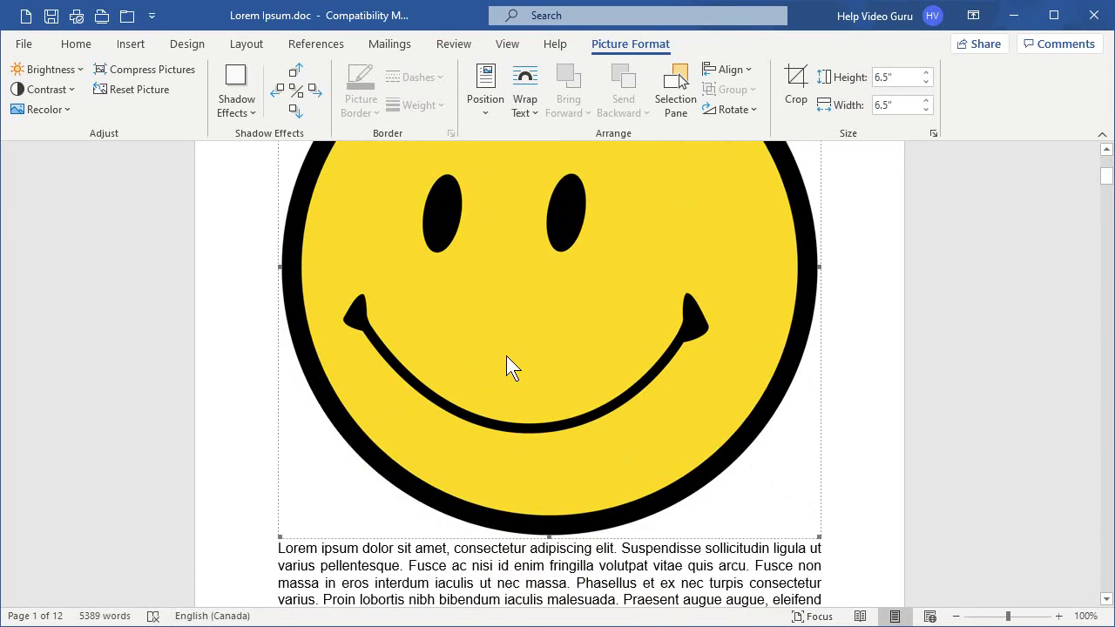
scroll(506, 357, "down", 2)
scroll(506, 357, "up", 3)
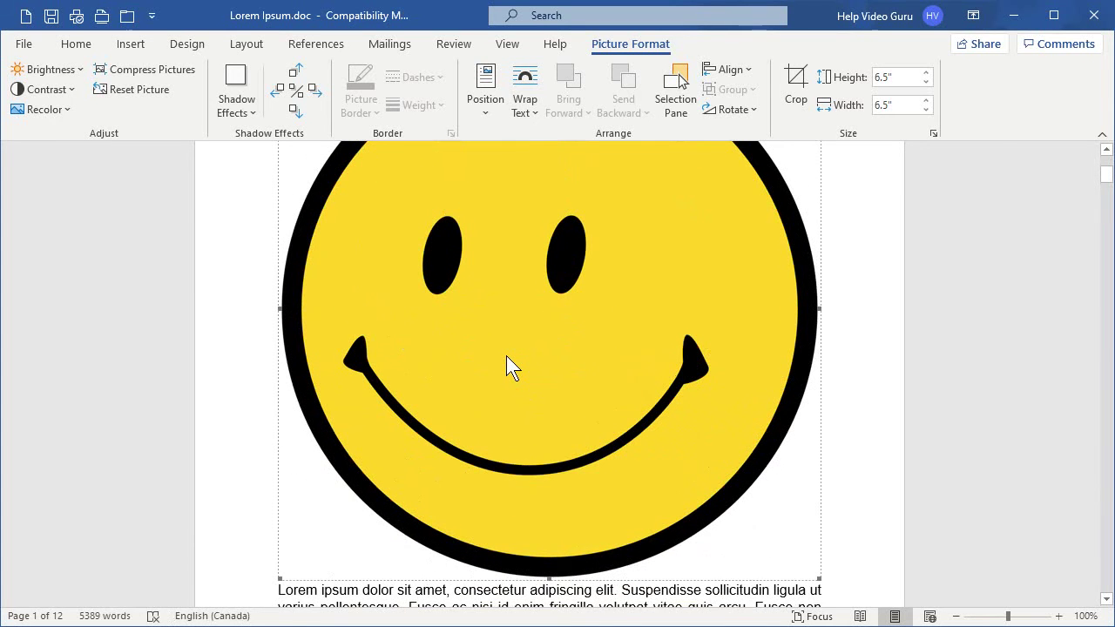
scroll(506, 356, "up", 3)
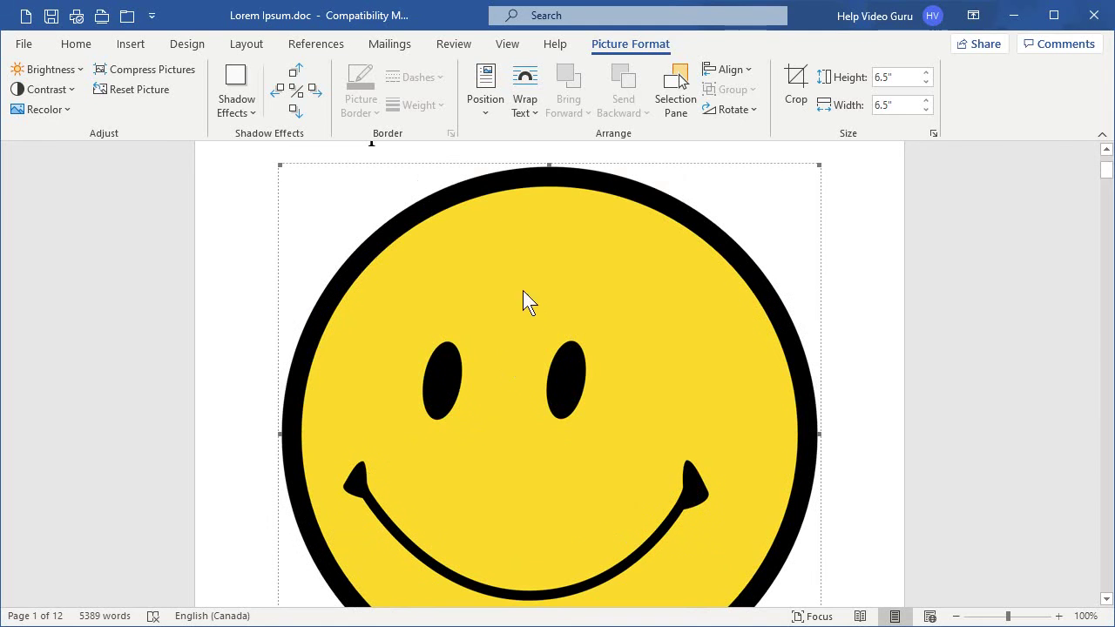
- Open Format Picture for the smiley and check its Color list, leaving it Automatic
right_click(506, 188)
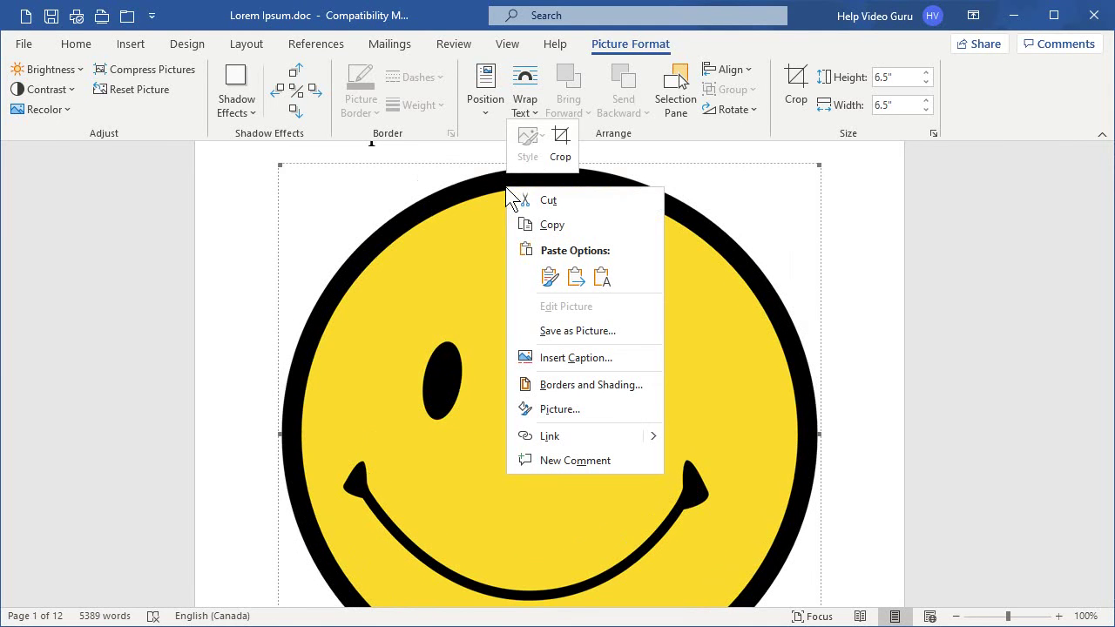
left_click(556, 413)
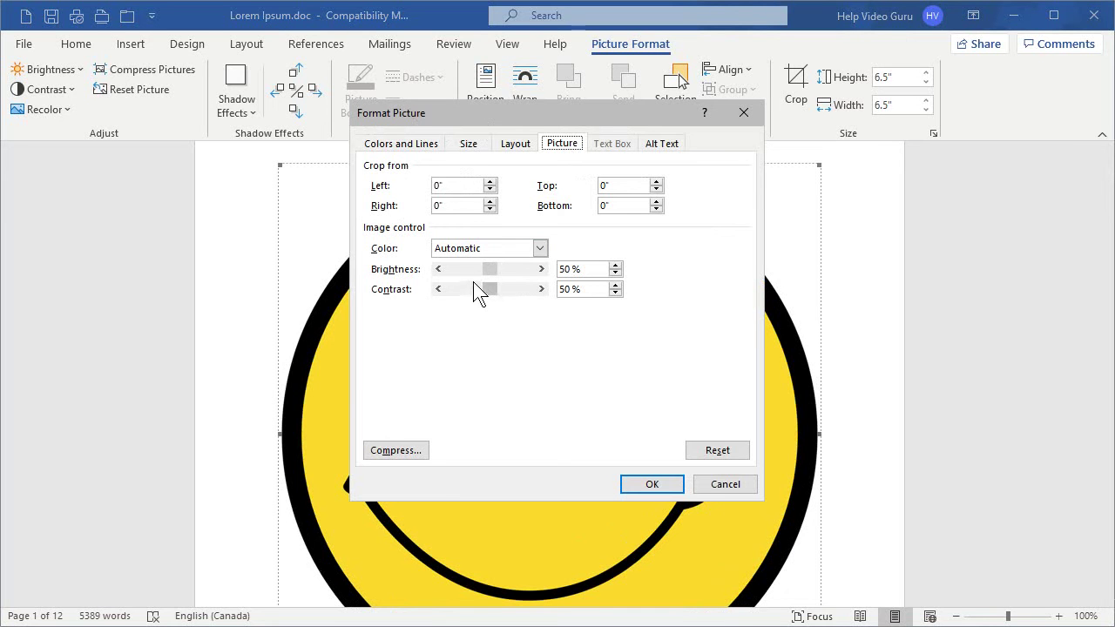
left_click(540, 248)
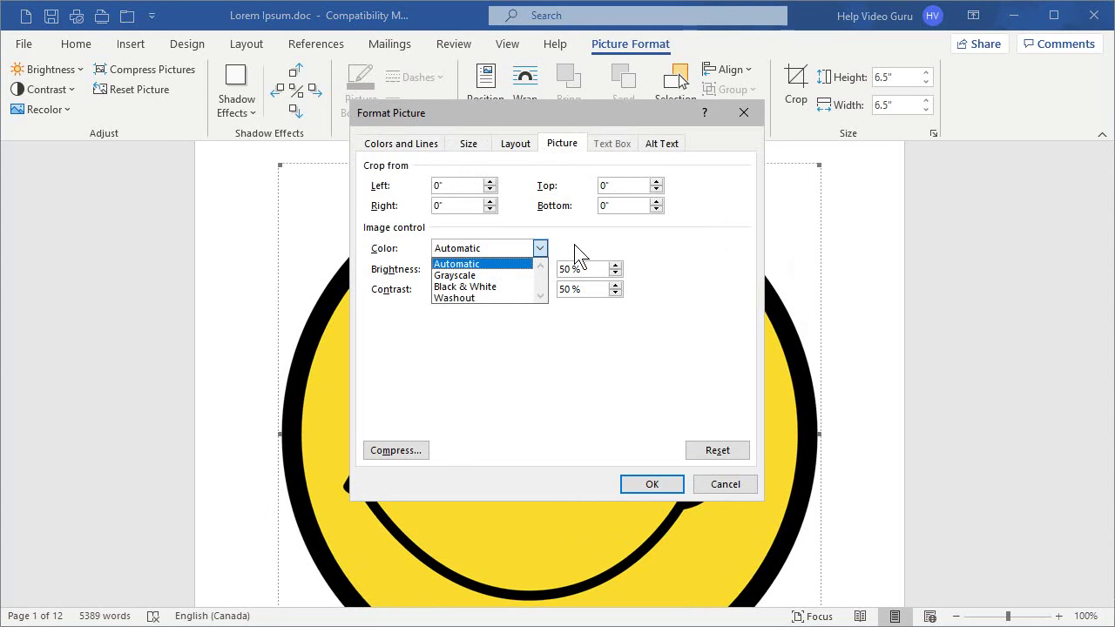
left_click(575, 250)
left_click(540, 249)
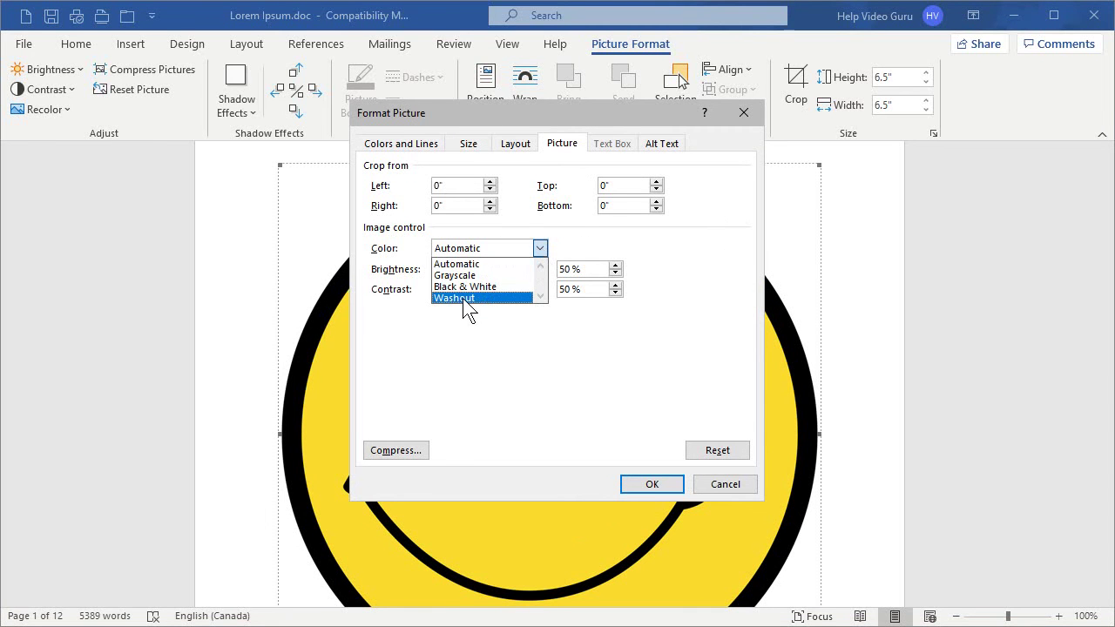
left_click(575, 255)
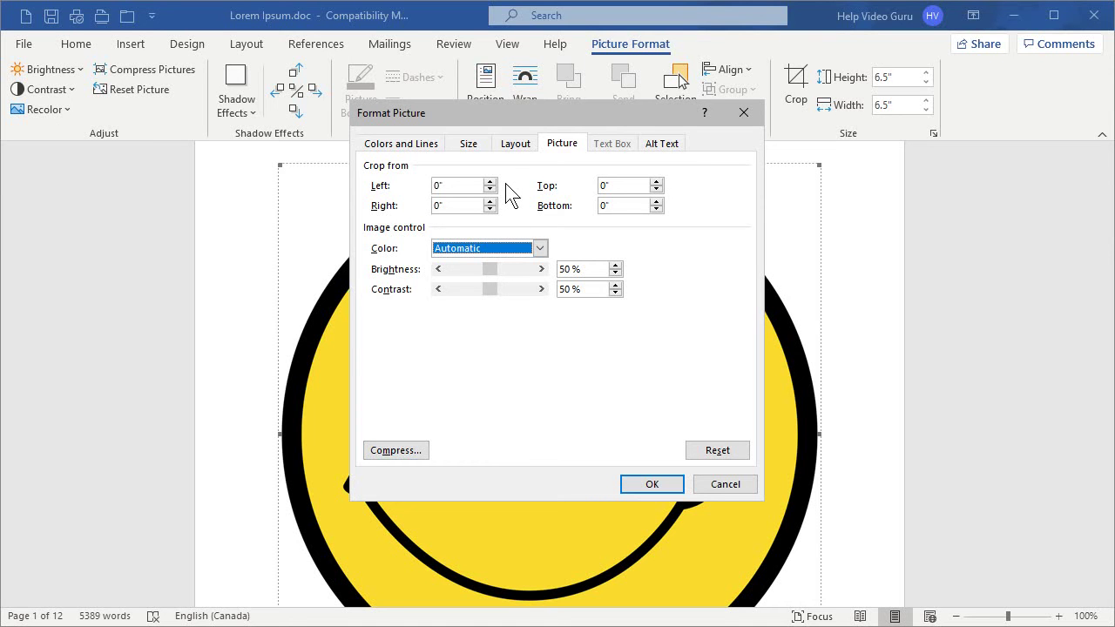
- Set the smiley picture's height and width to 3 inches on the Size tab
left_click(469, 145)
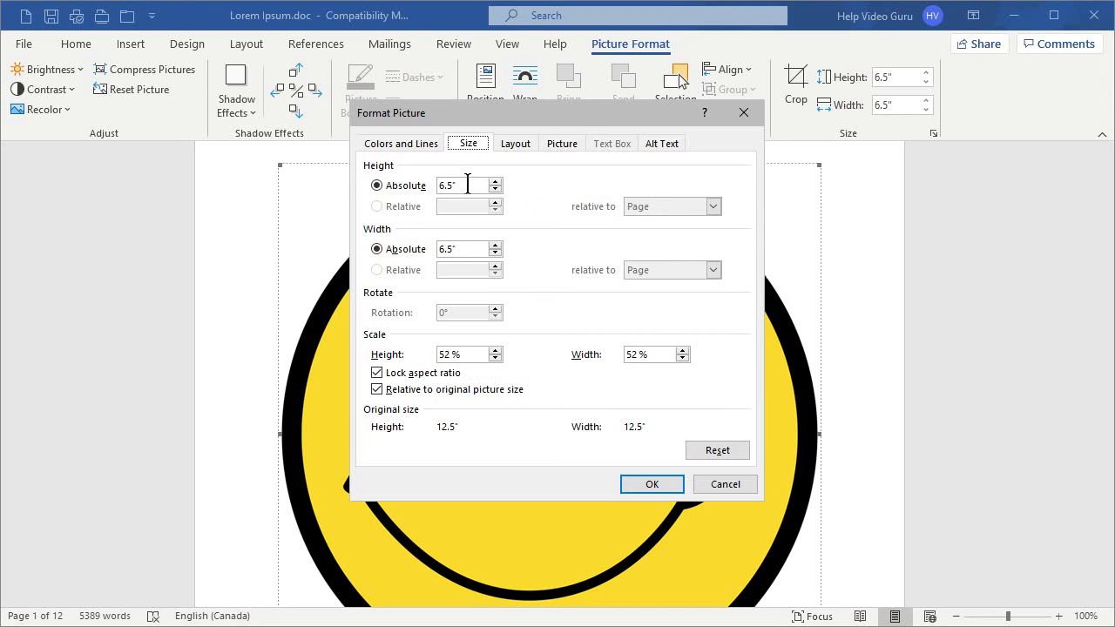
left_click_drag(461, 184, 415, 180)
type("3")
left_click(461, 249)
type("\"")
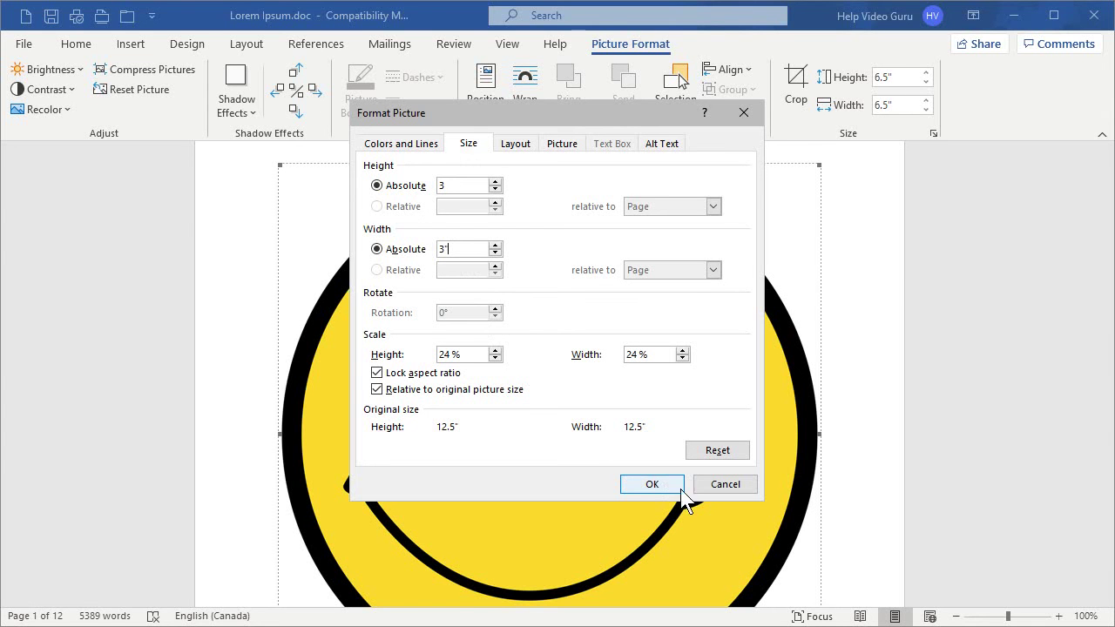
left_click(650, 485)
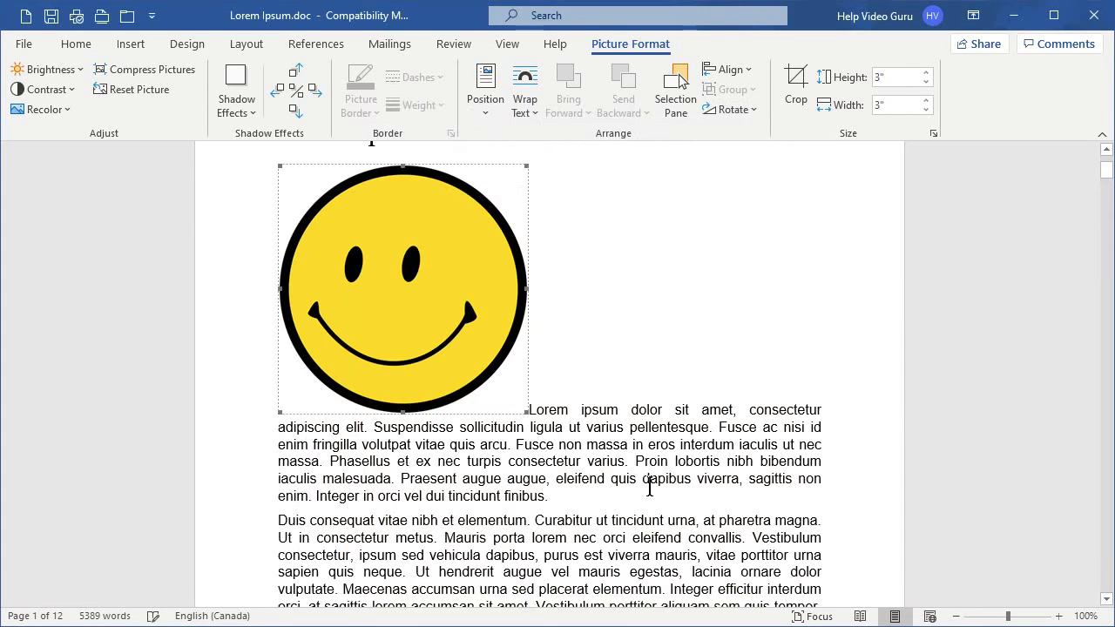
scroll(630, 396, "up", 1)
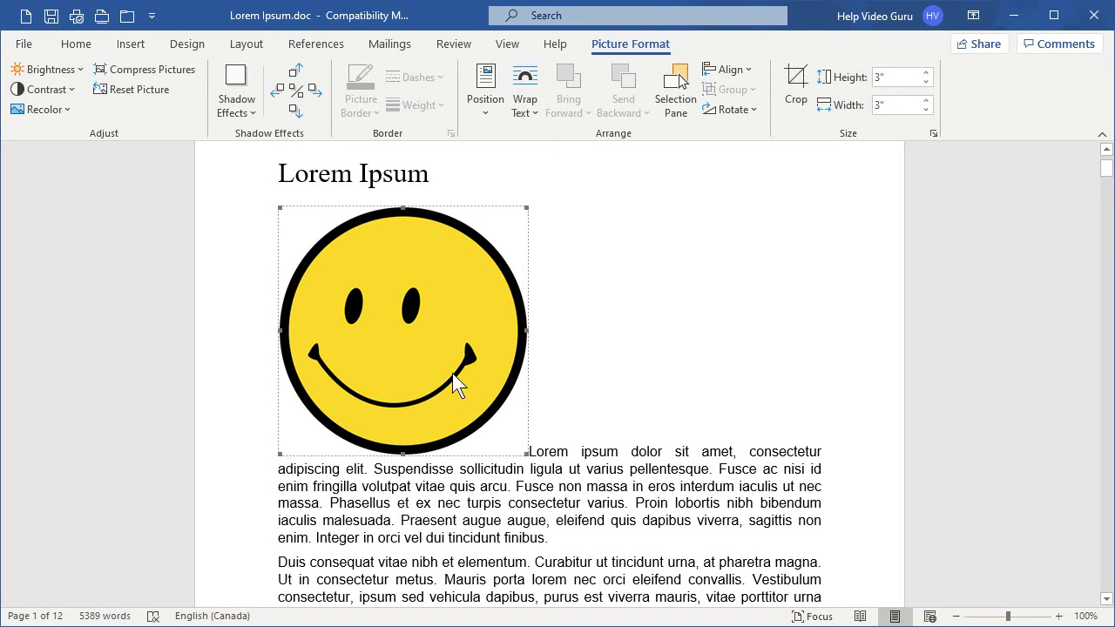
- Open the smiley's Format Picture settings to its Layout wrapping and alignment options
right_click(380, 223)
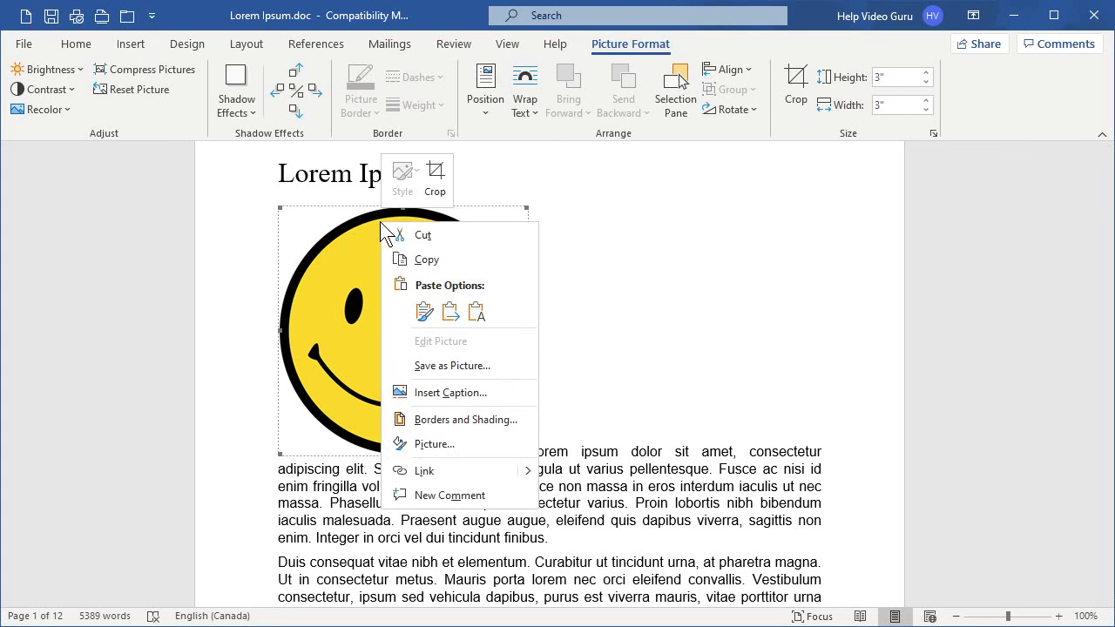
left_click(426, 443)
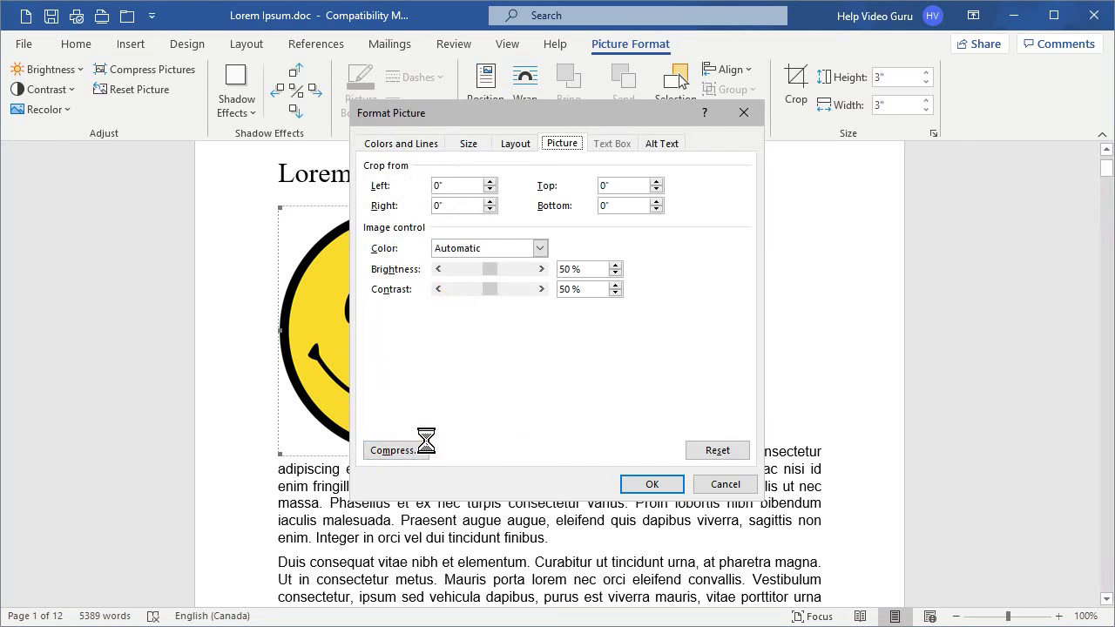
left_click(517, 145)
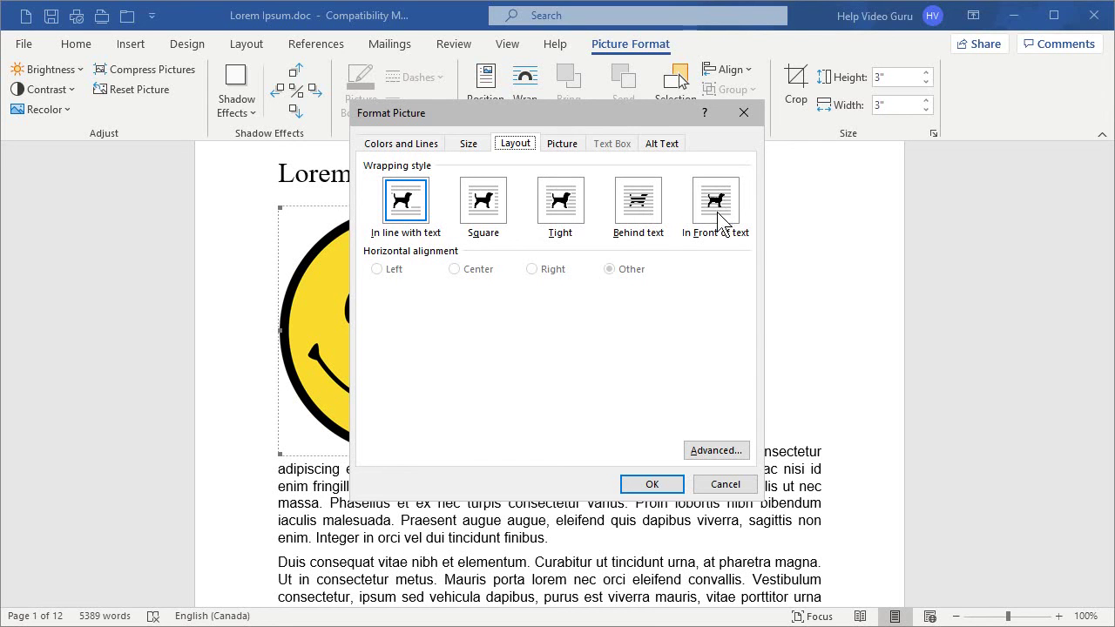
- Choose Square wrapping and Right horizontal alignment for the smiley picture
left_click(483, 209)
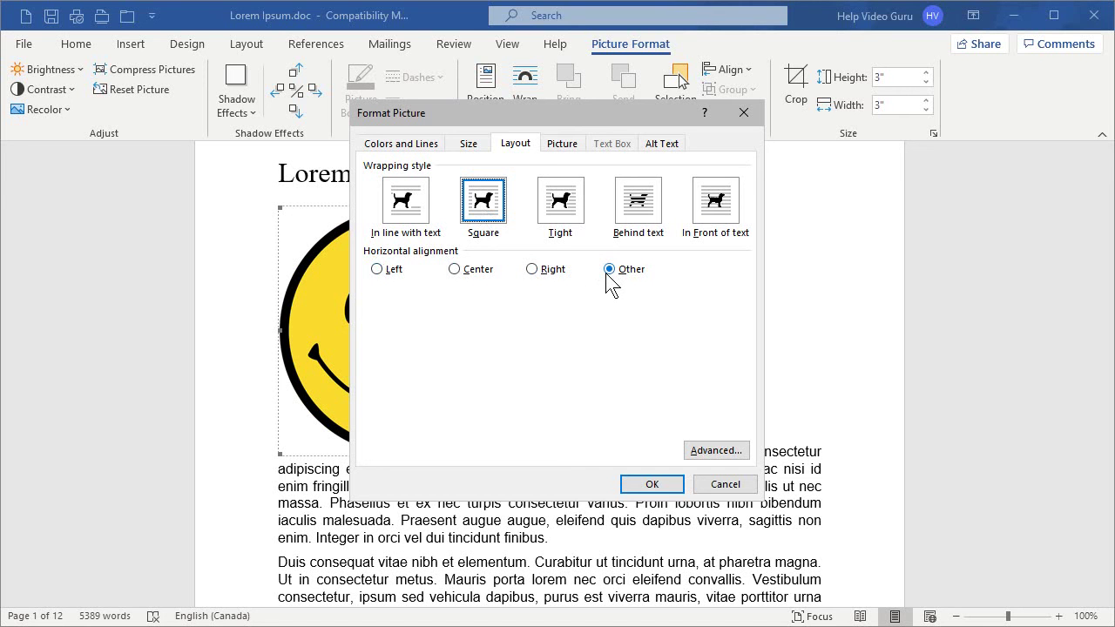
left_click(532, 270)
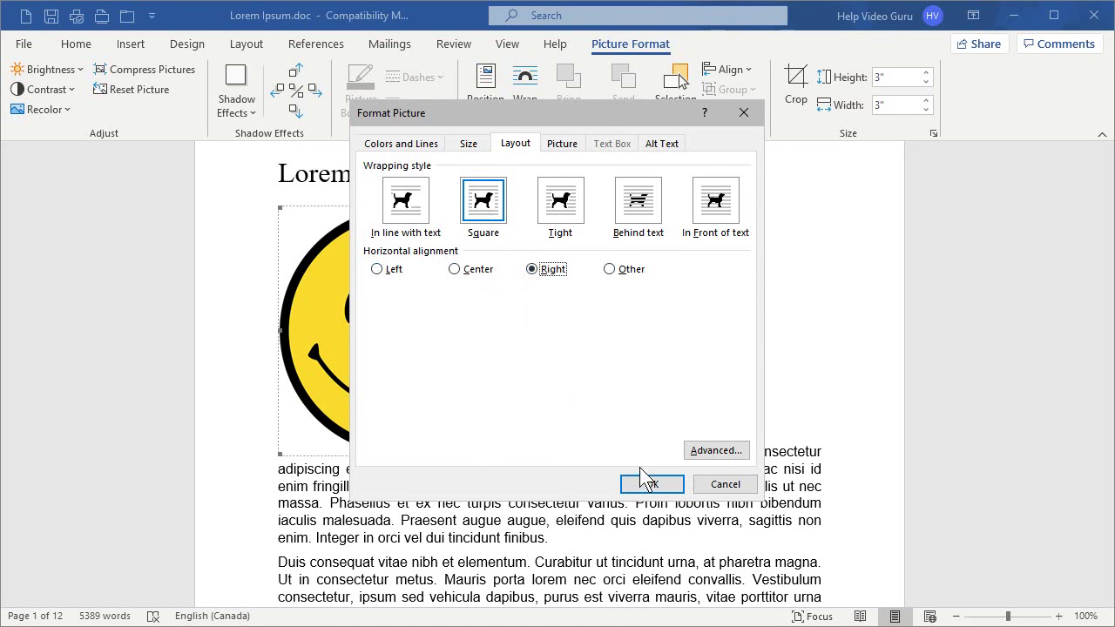
- Confirm the advanced layout and Format Picture settings to apply square, right-aligned wrapping
left_click(710, 451)
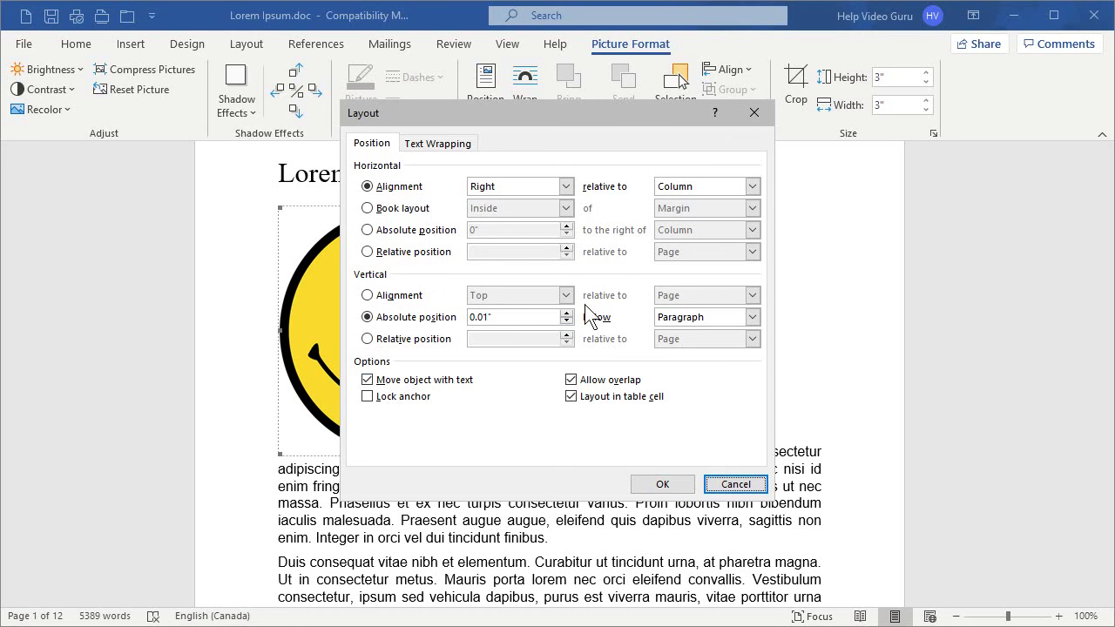
left_click(662, 486)
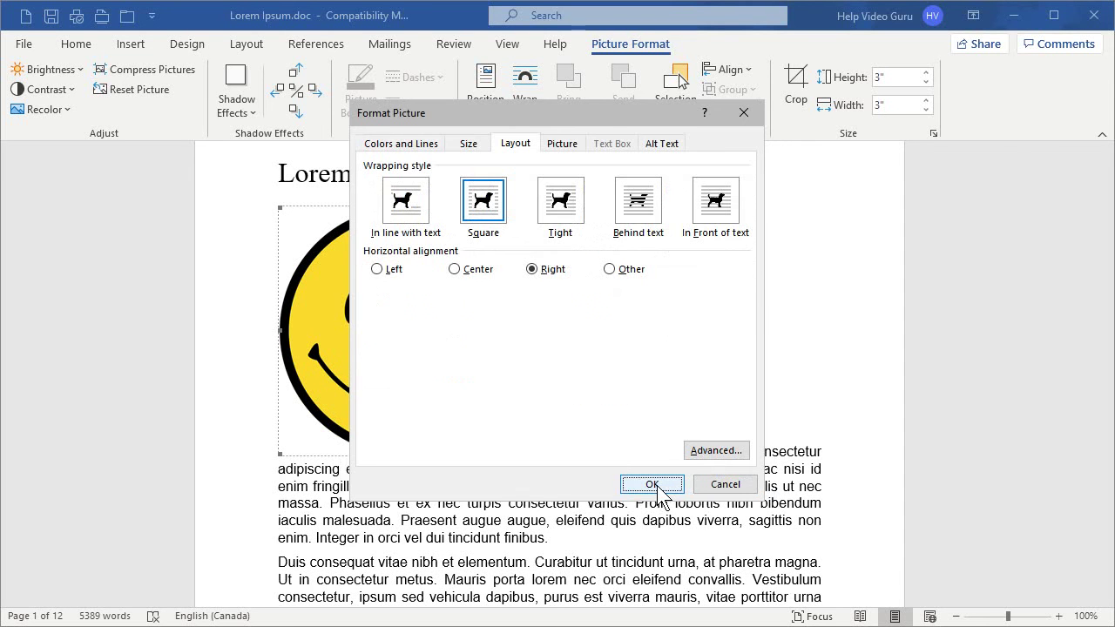
left_click(657, 486)
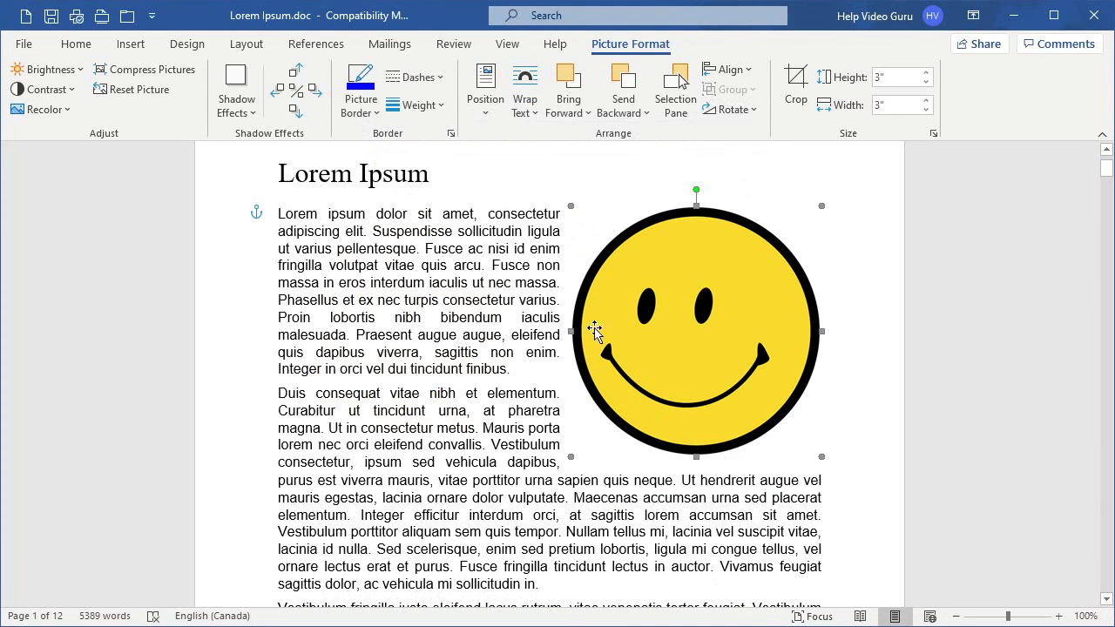
left_click(426, 353)
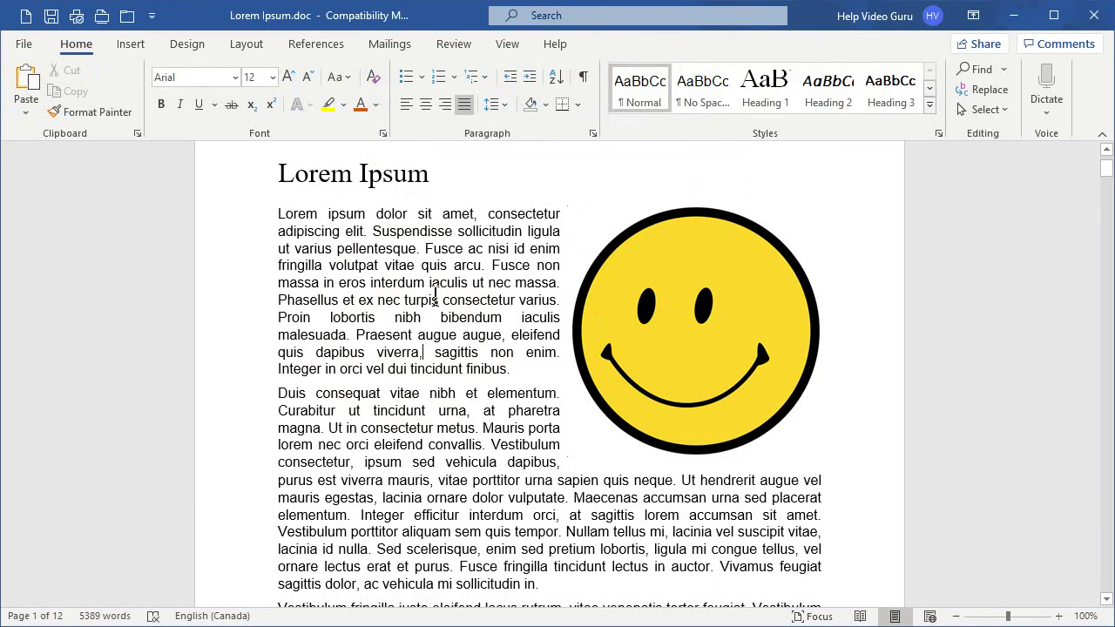
scroll(470, 463, "down", 4)
scroll(469, 464, "up", 4)
scroll(470, 464, "up", 1)
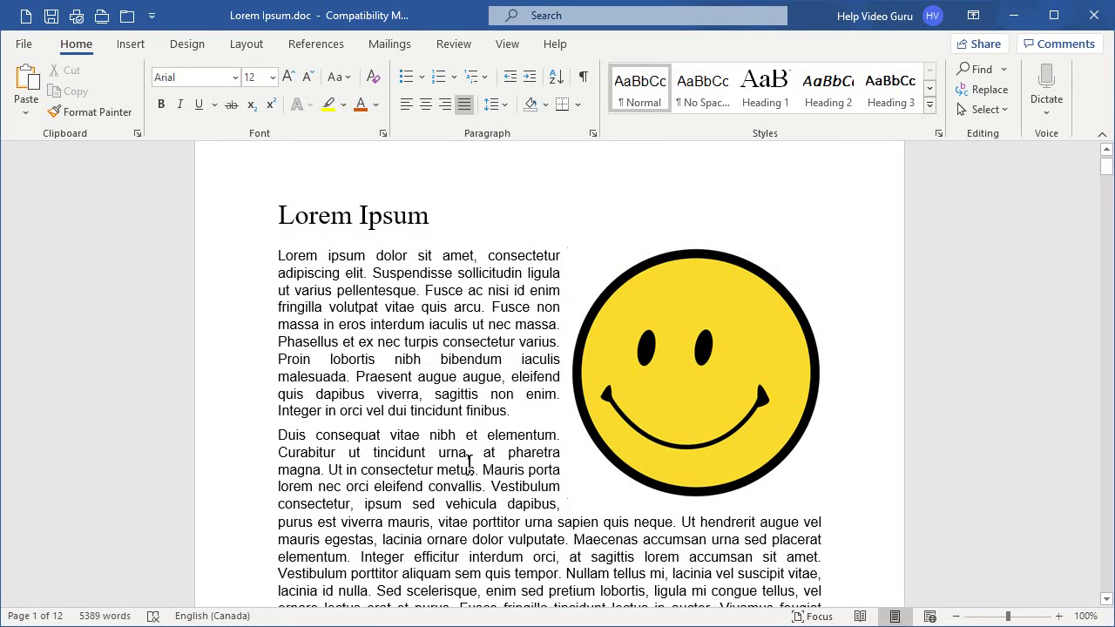